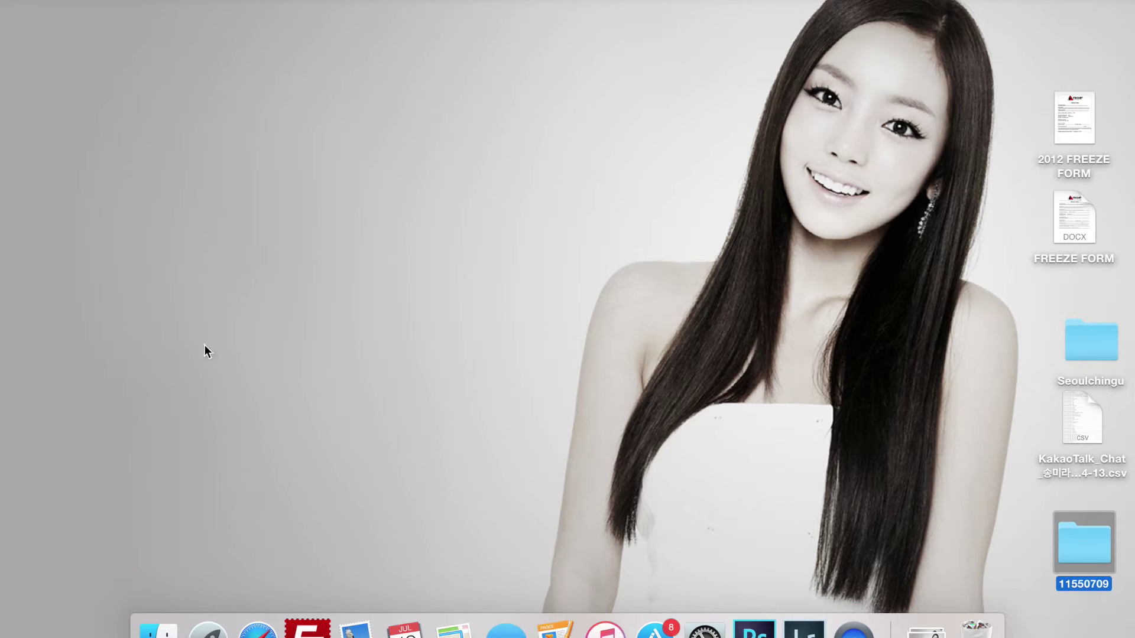
- Check the disk storage breakdown in About This Mac, then close it
left_click(15, 0)
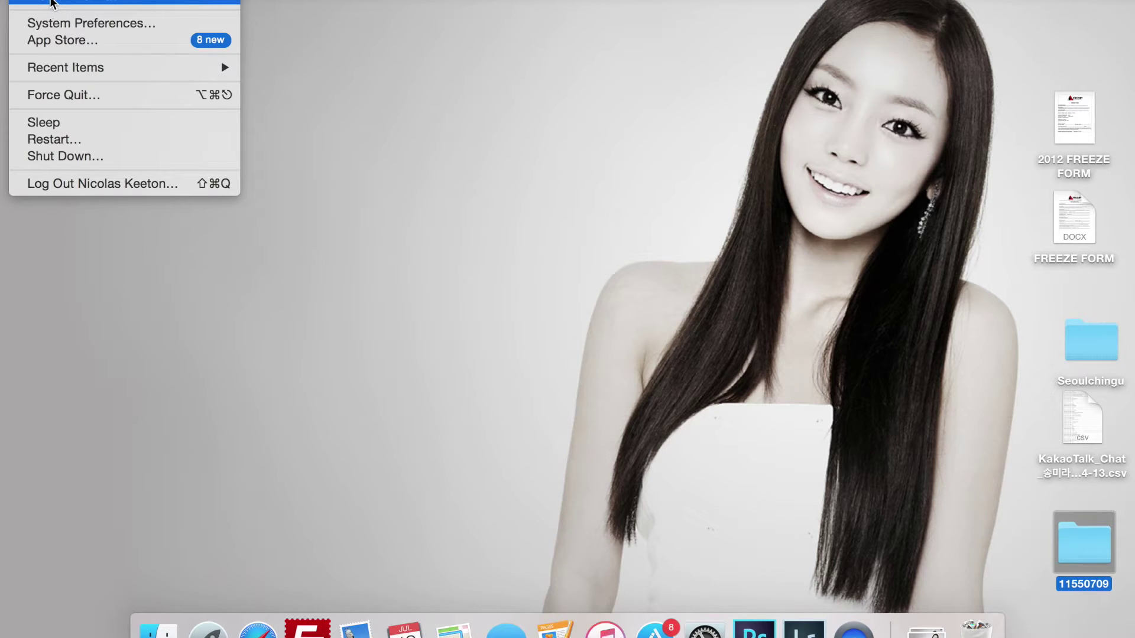
left_click(427, 30)
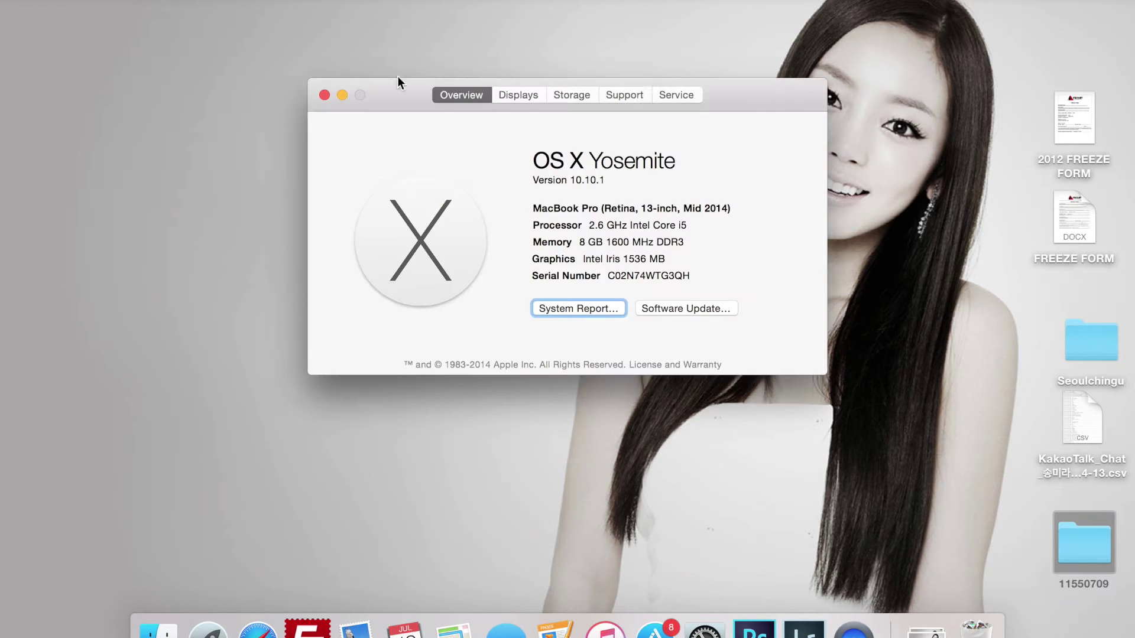
left_click(572, 96)
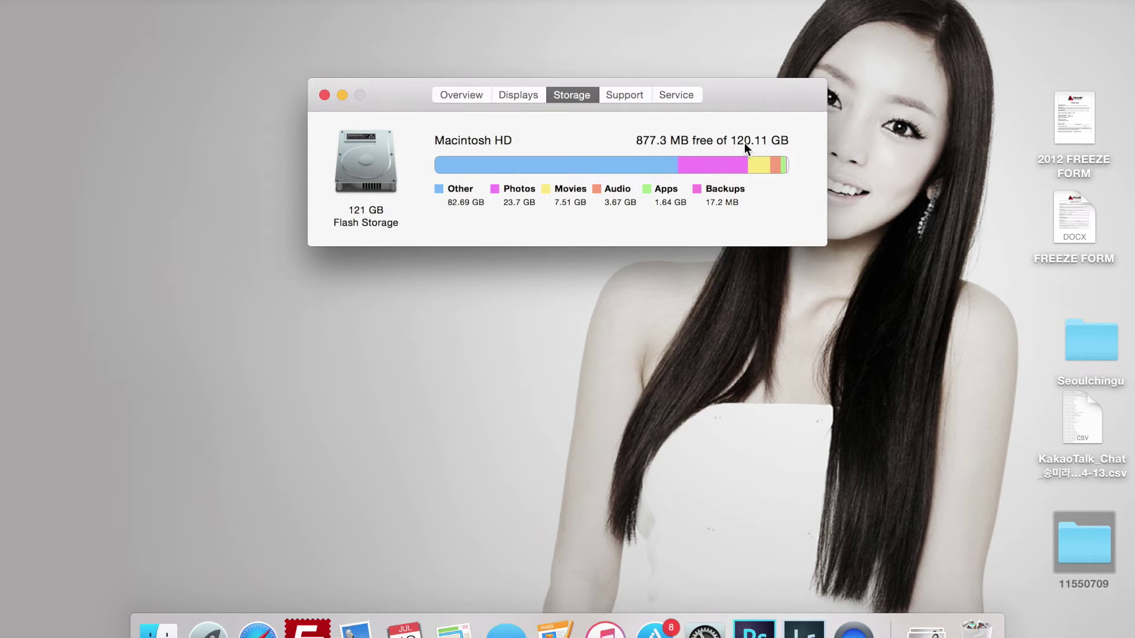
left_click(325, 95)
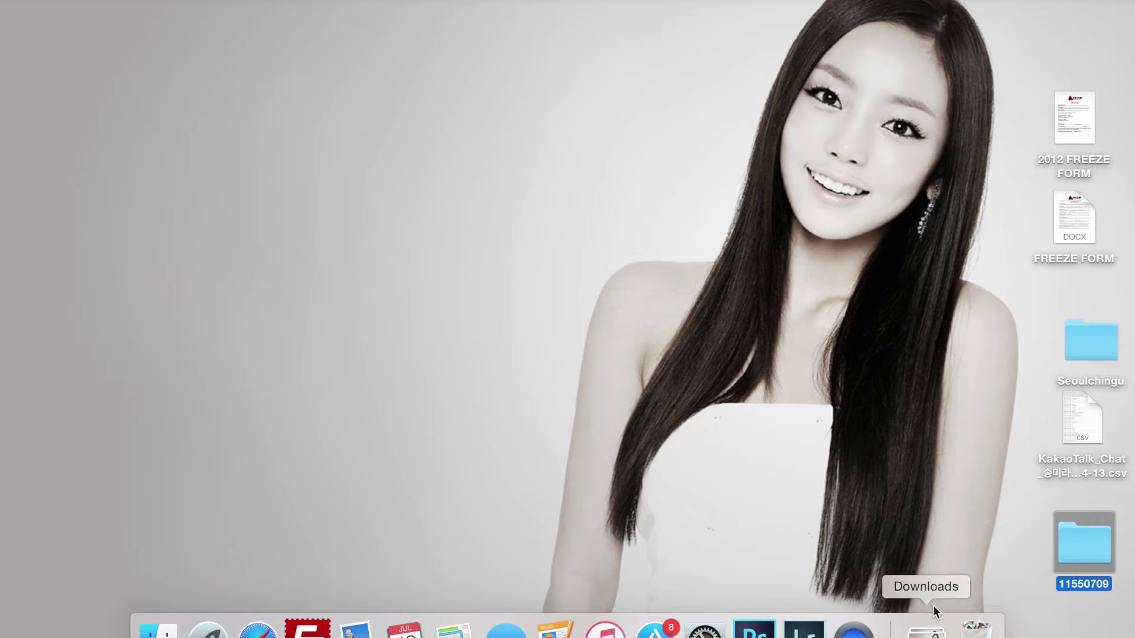
- Review the Downloads folder in Finder sorted largest-first, with movies up to 683.4 MB
left_click(927, 630)
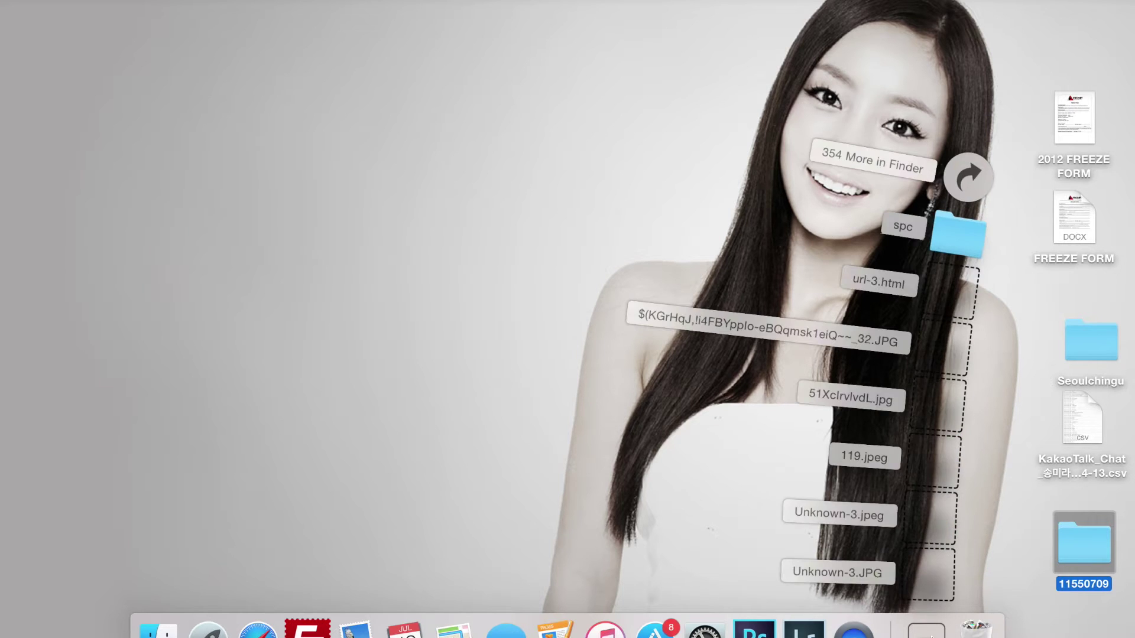
left_click(968, 178)
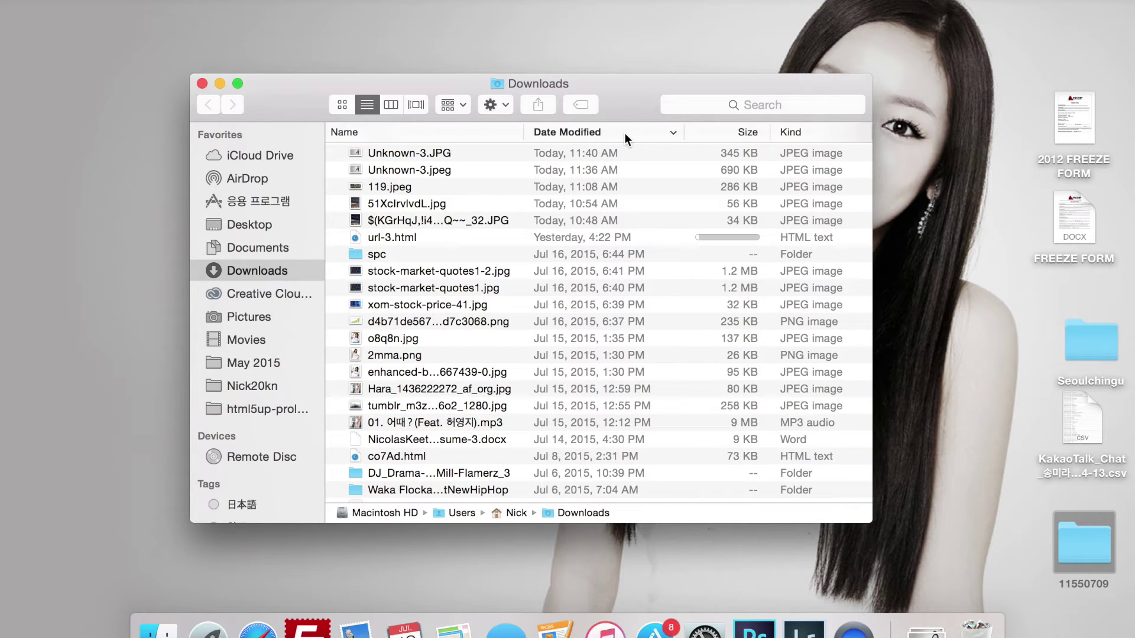
left_click(704, 133)
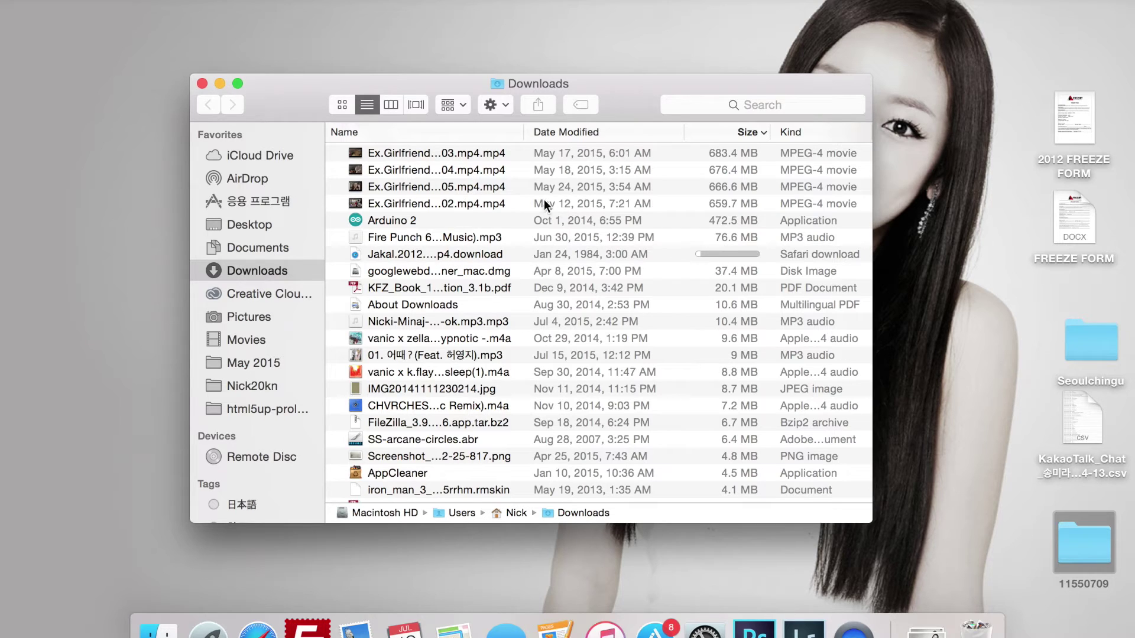
left_click(202, 84)
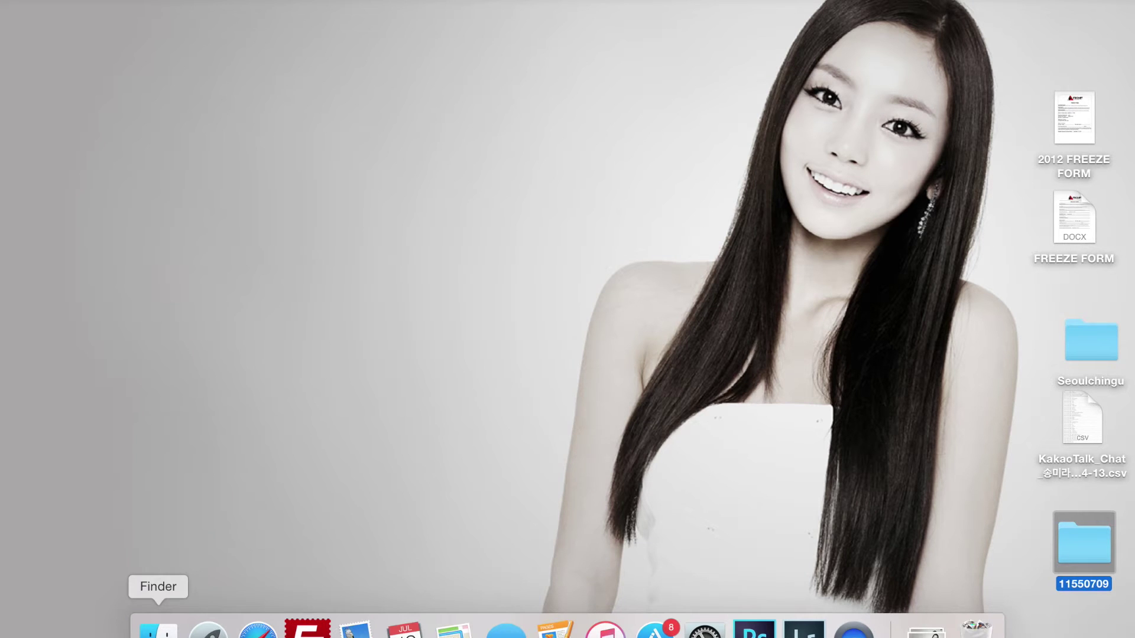
- Start a New Smart Folder search of This Mac with the rule File Size is greater than 500
right_click(158, 629)
left_click(220, 447)
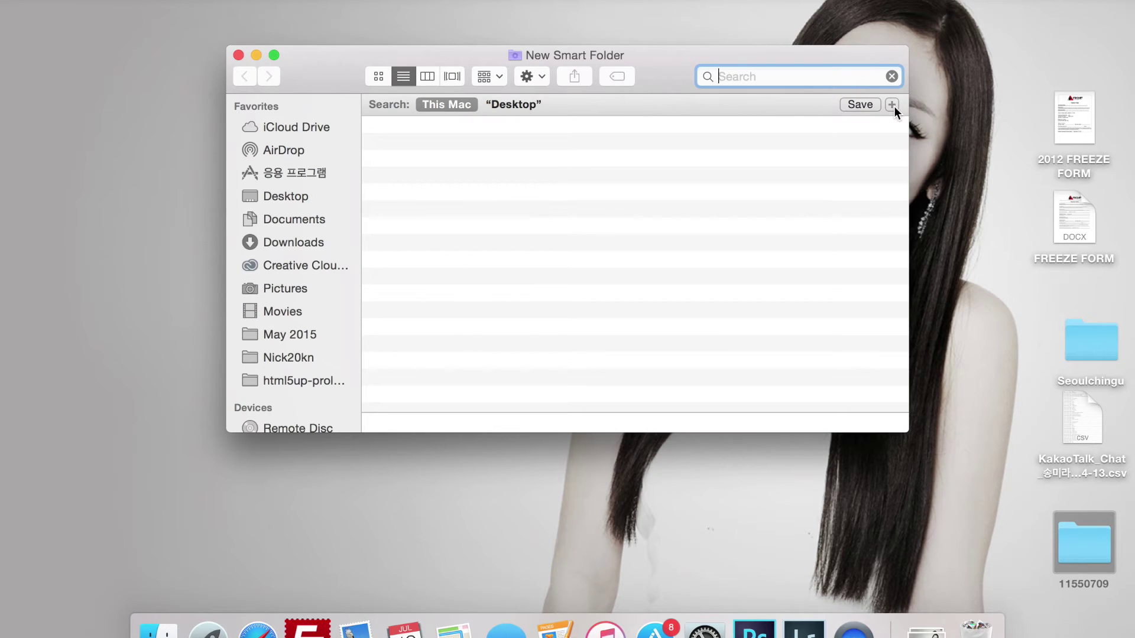
left_click(892, 105)
left_click(418, 126)
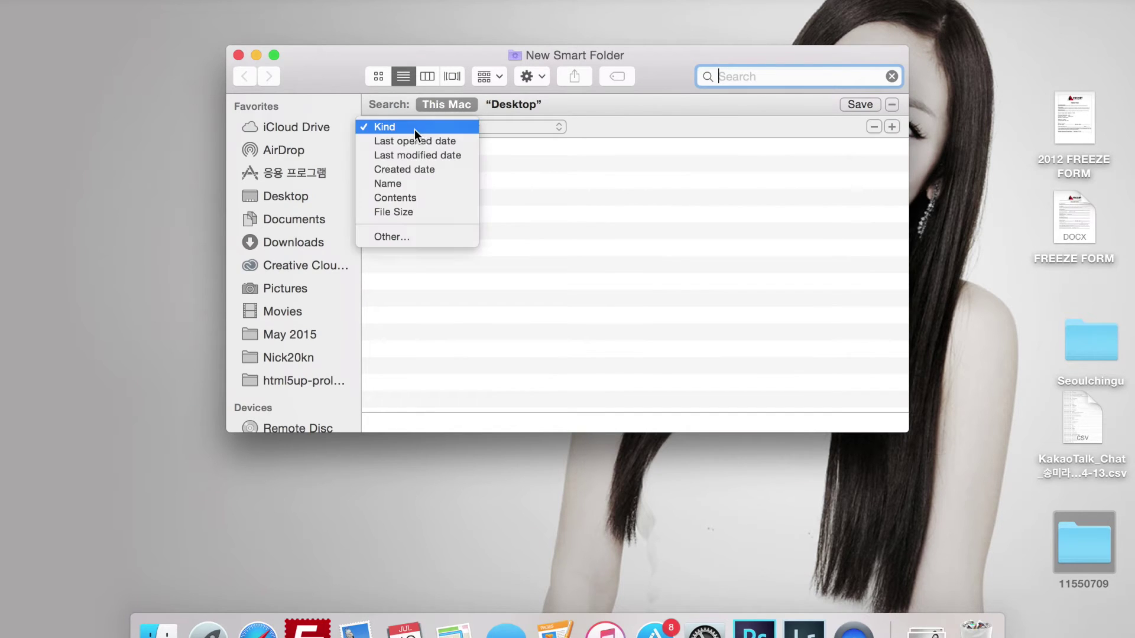
left_click(407, 212)
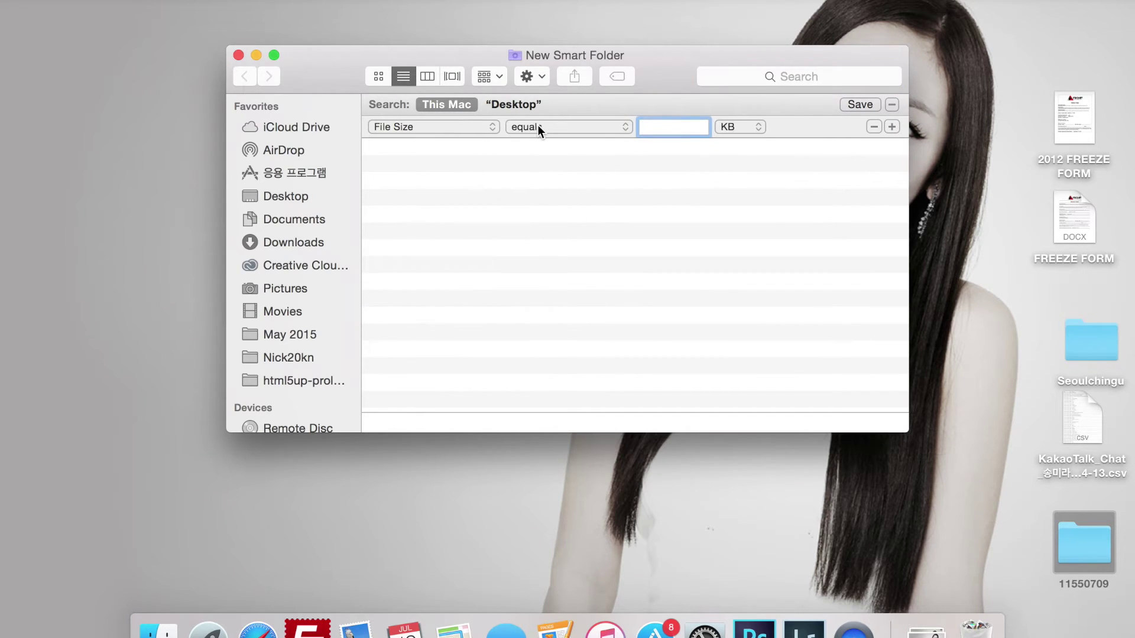
left_click(537, 125)
left_click(542, 154)
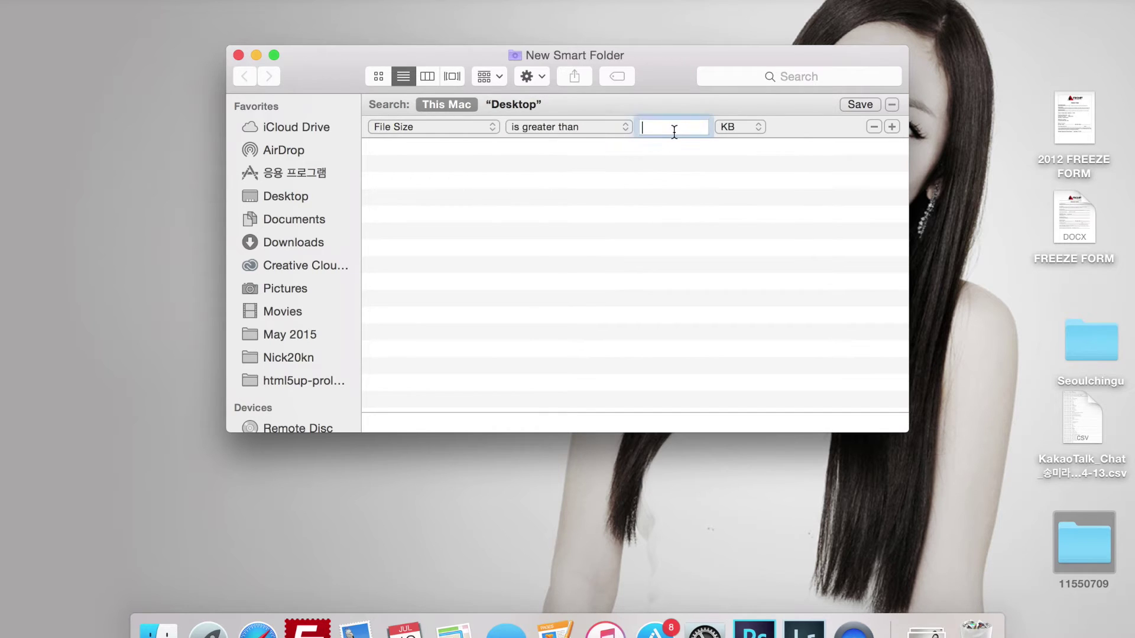
type("500")
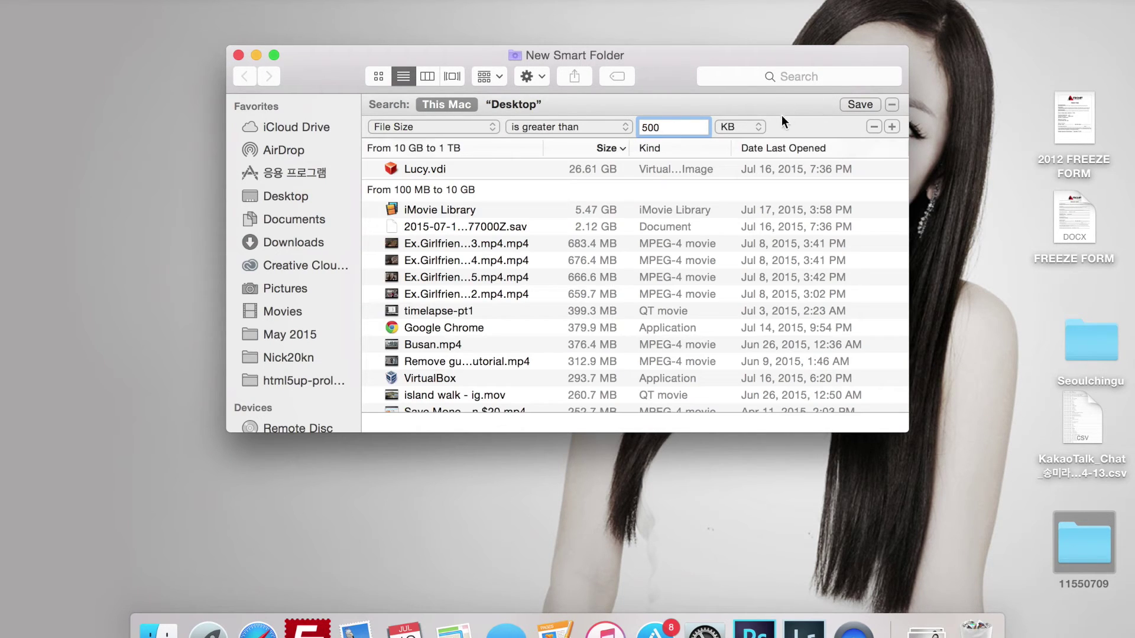
left_click(748, 127)
- Switch the size threshold to MB and check where the iMovie Library, the 2.12 GB .sav file and Lucy.vdi are stored
left_click(739, 143)
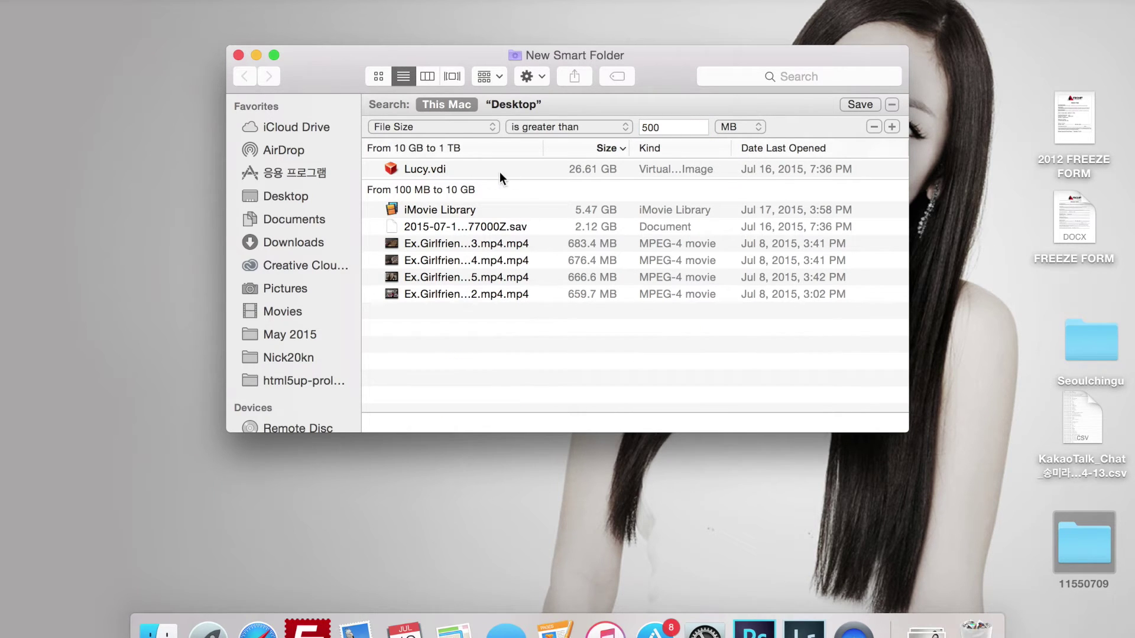
left_click(578, 209)
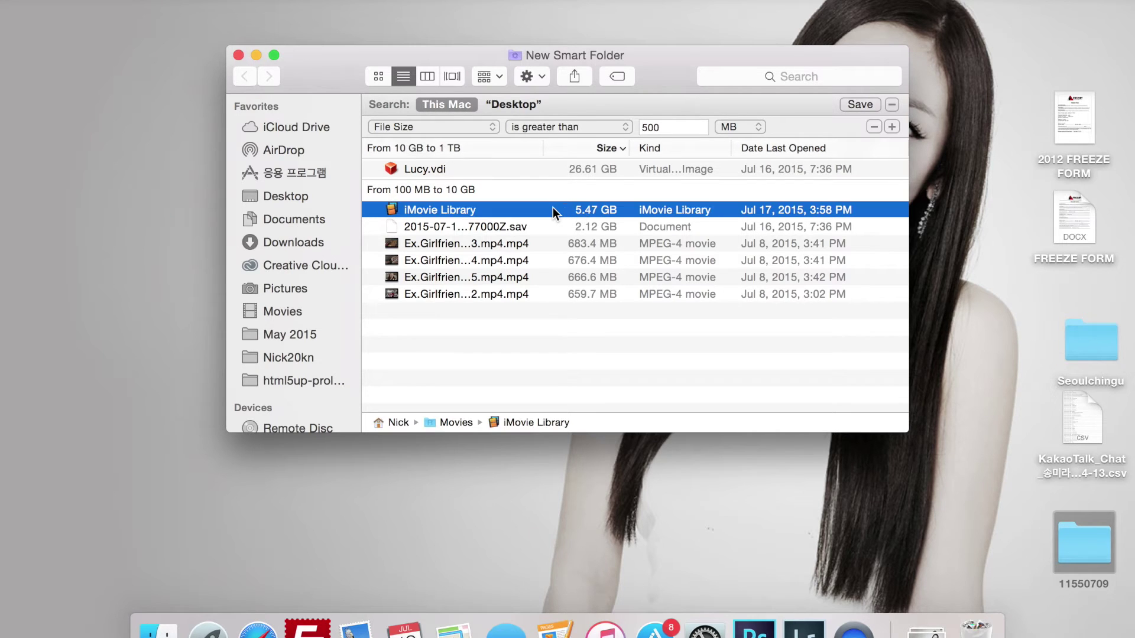
left_click(594, 228)
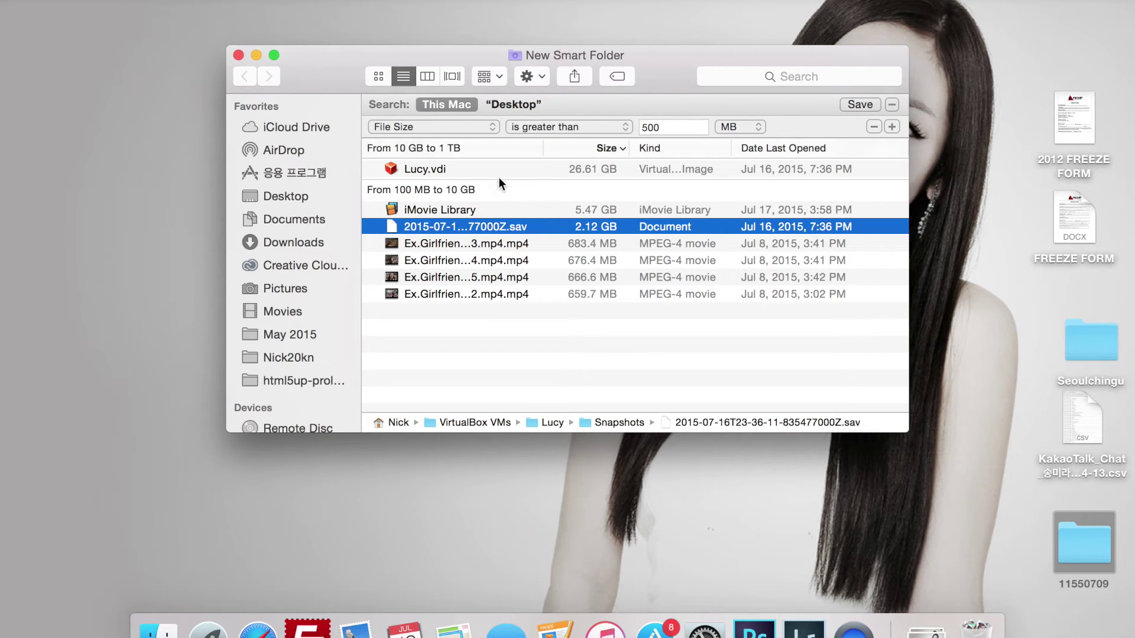
left_click(551, 169)
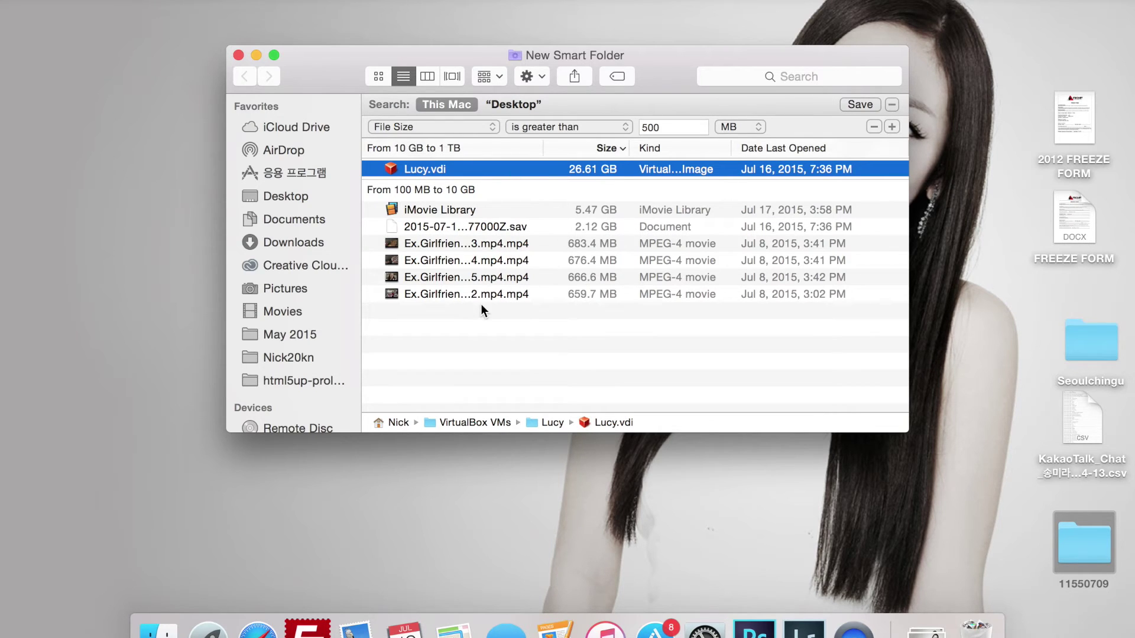
- Move the 5.47 GB iMovie Library to the Trash and close the search with Don't Save
left_click(543, 207)
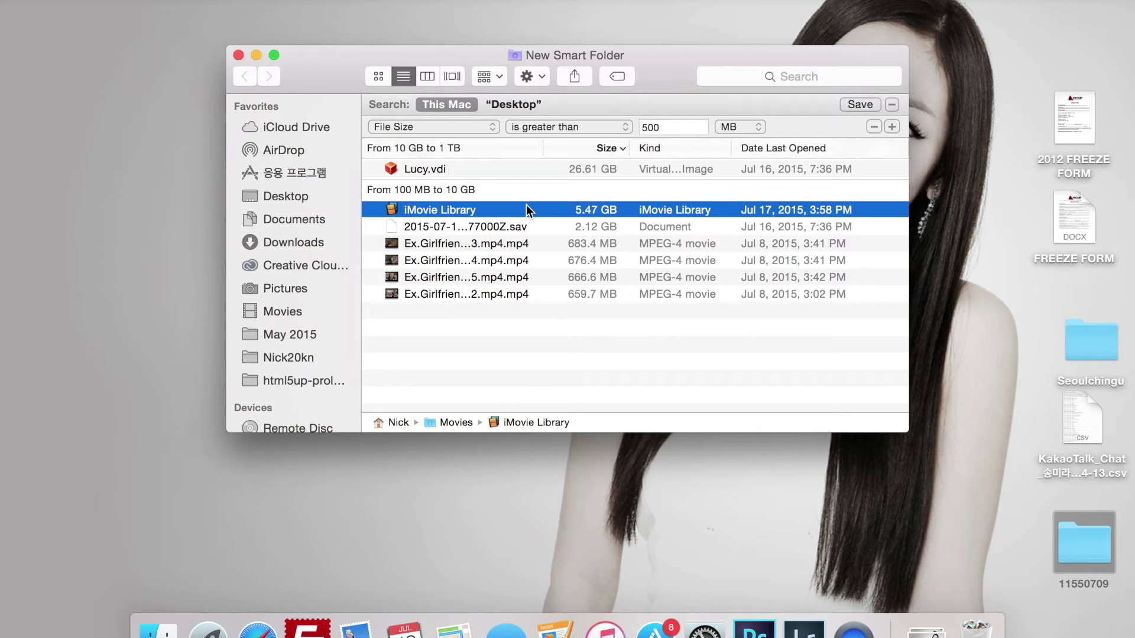
right_click(526, 205)
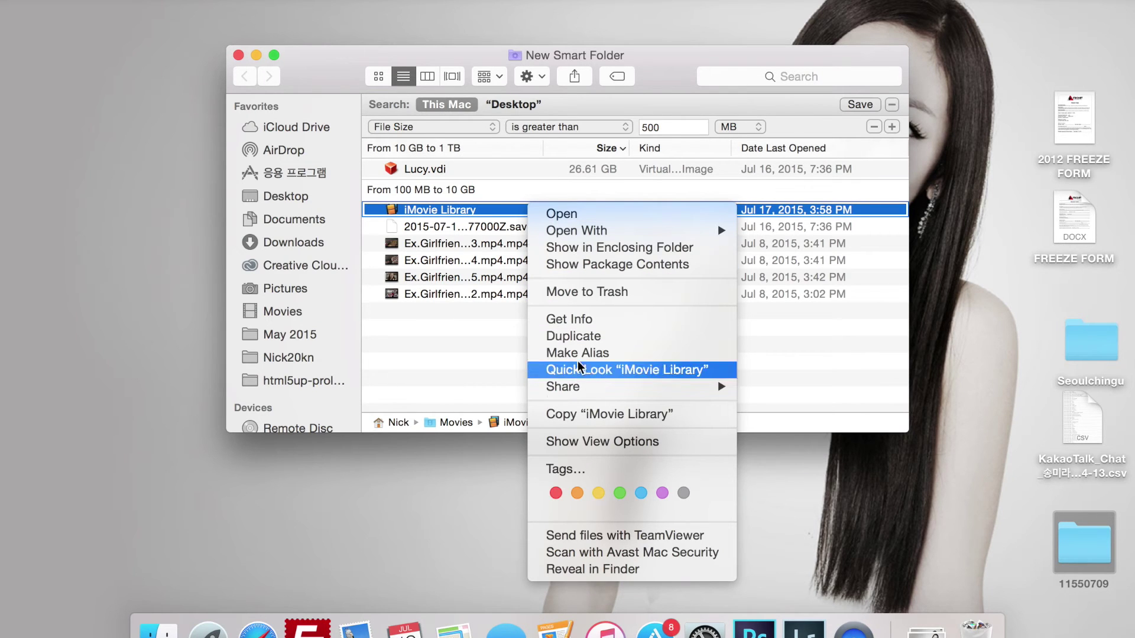
left_click(591, 292)
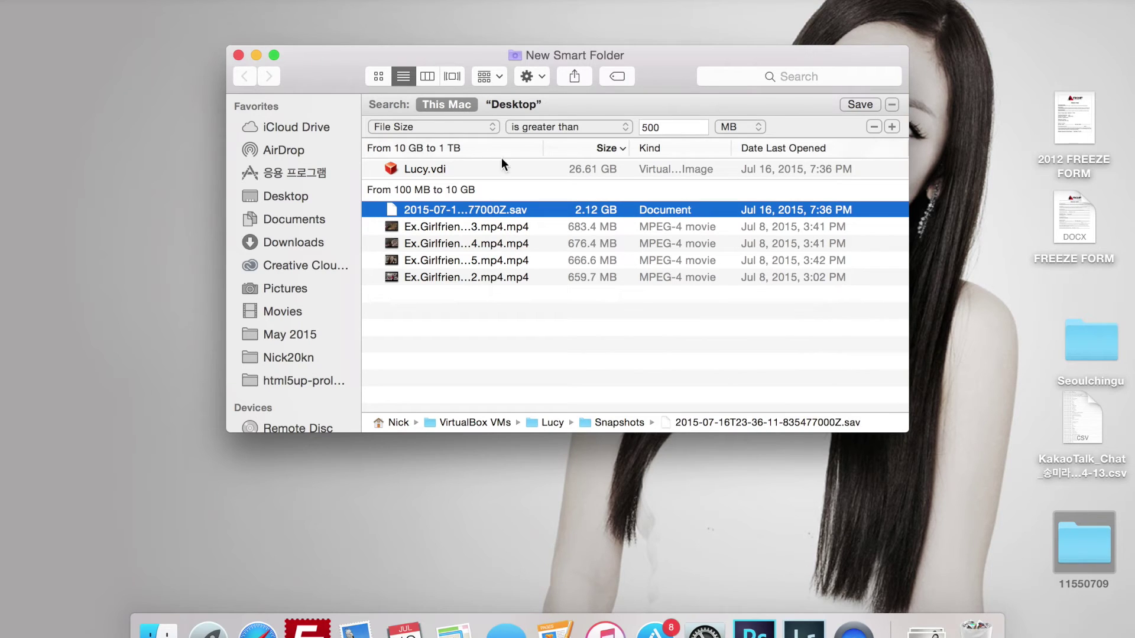
left_click(237, 55)
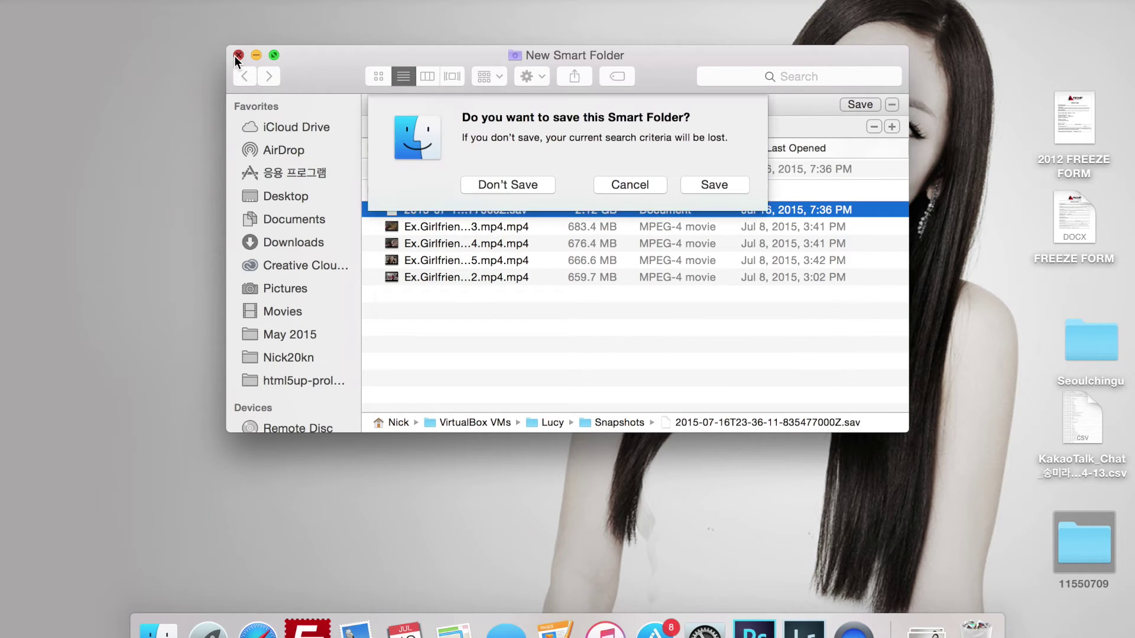
left_click(539, 188)
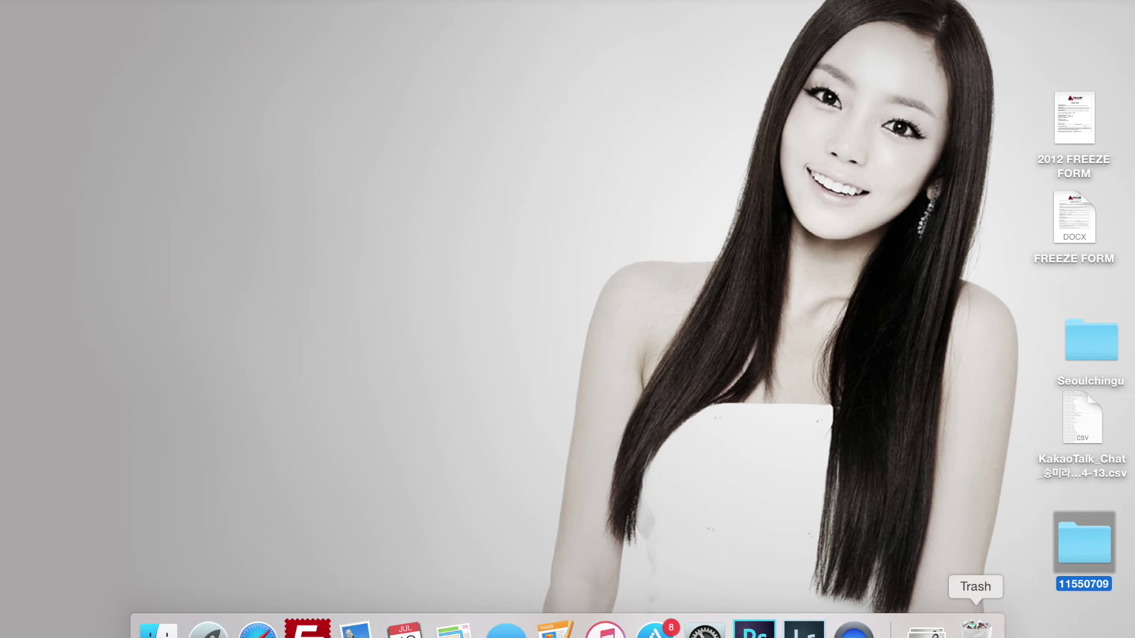
- Review the Trash contents, then empty all 27 items, including the iMovie Library
left_click(975, 628)
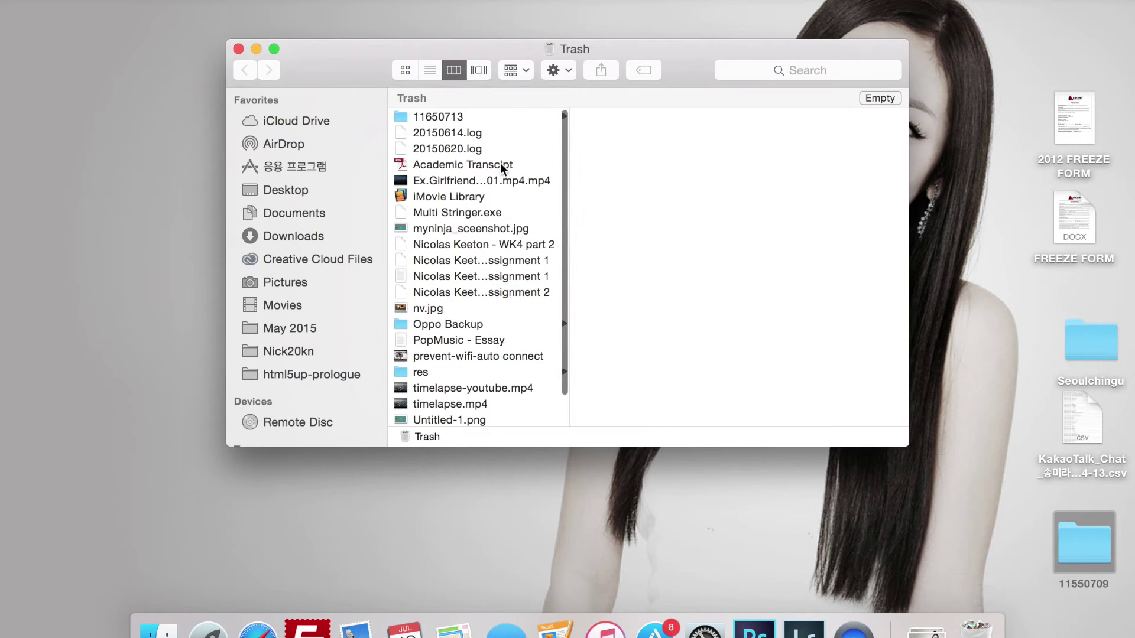
scroll(500, 139, "down", 2)
scroll(500, 139, "up", 2)
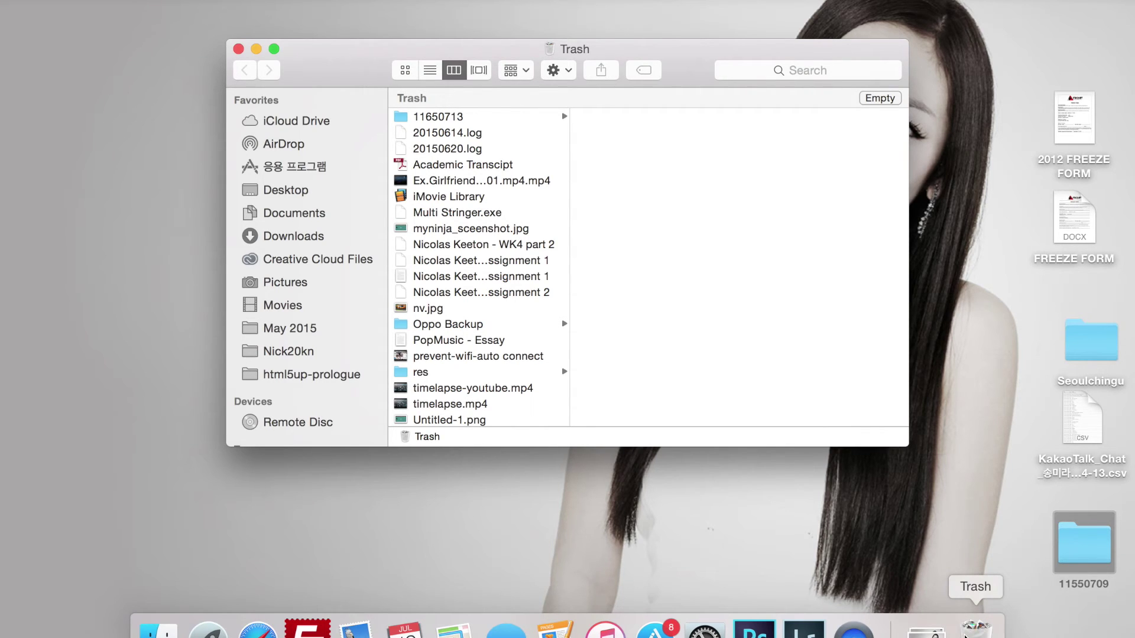
right_click(976, 628)
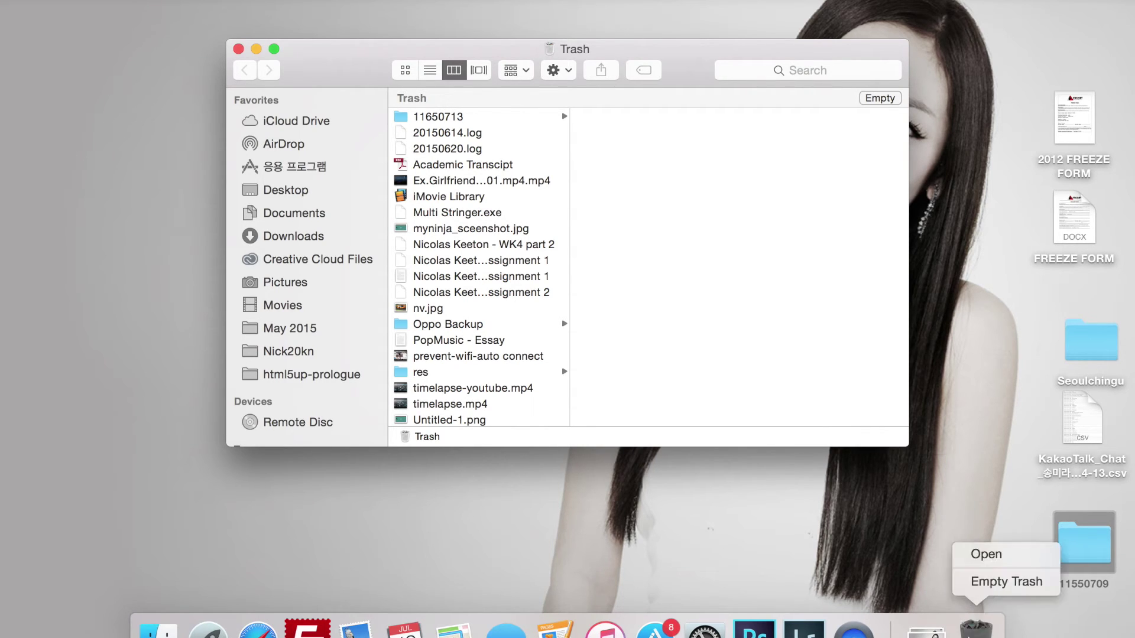
left_click(1007, 582)
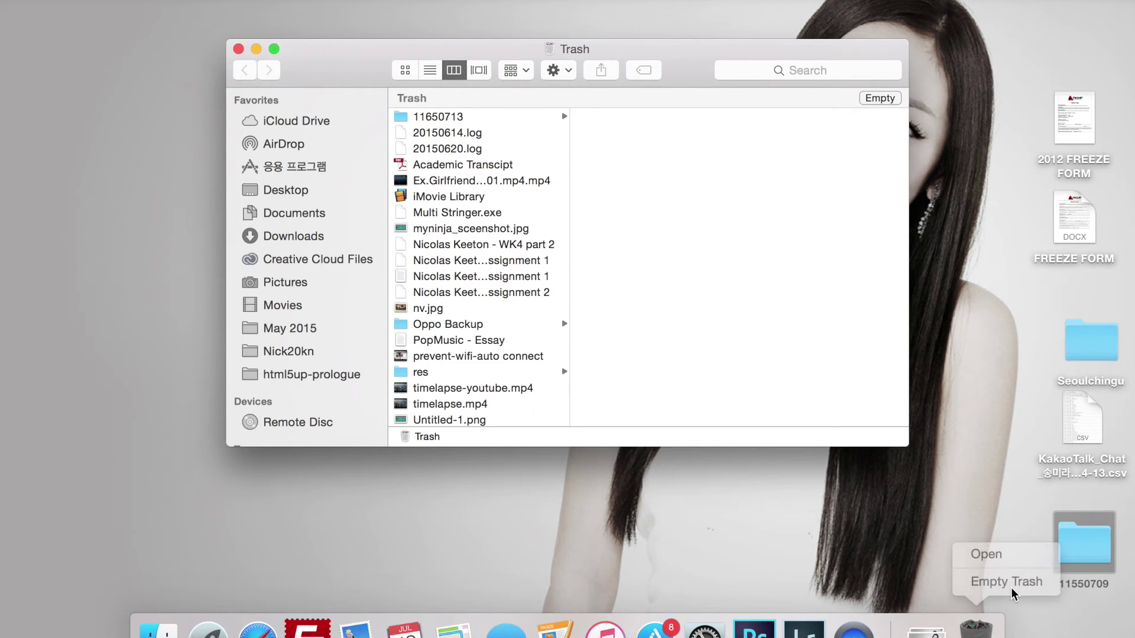
left_click(687, 222)
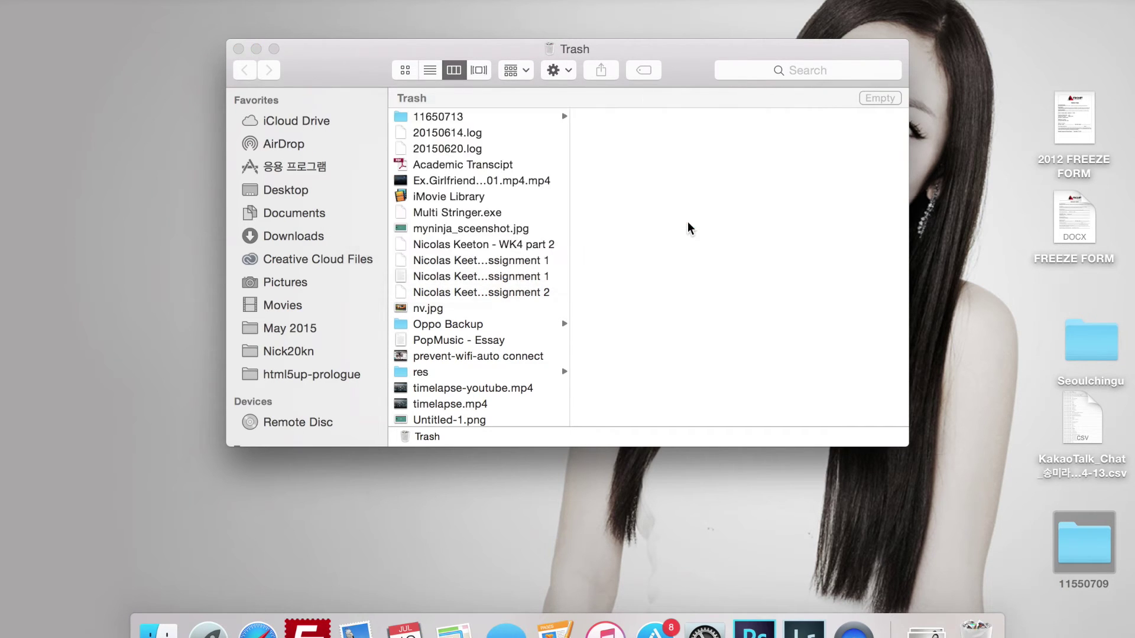
left_click(33, 2)
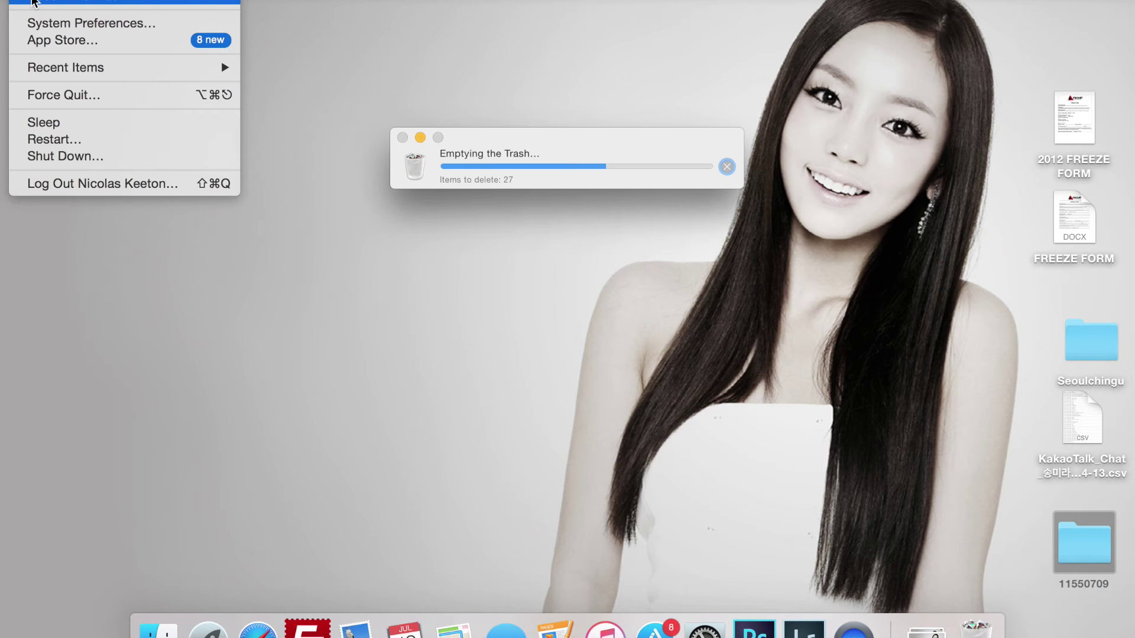
- Confirm on the Storage tab that Macintosh HD reports 7.75 GB free of 120.11 GB, then close the window
left_click(50, 3)
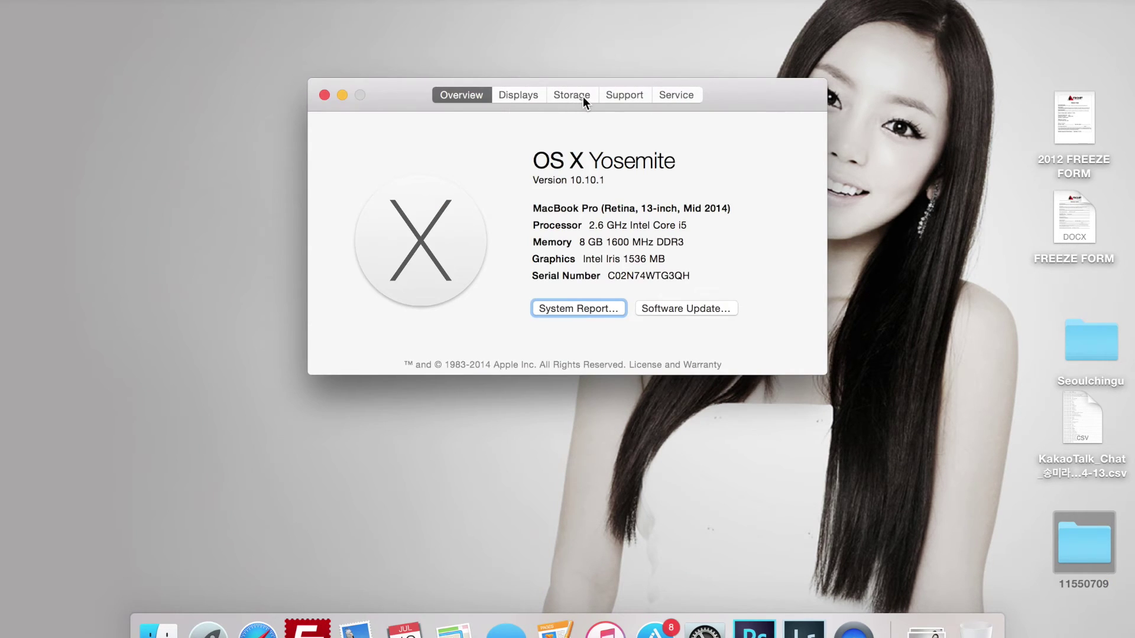
left_click(573, 96)
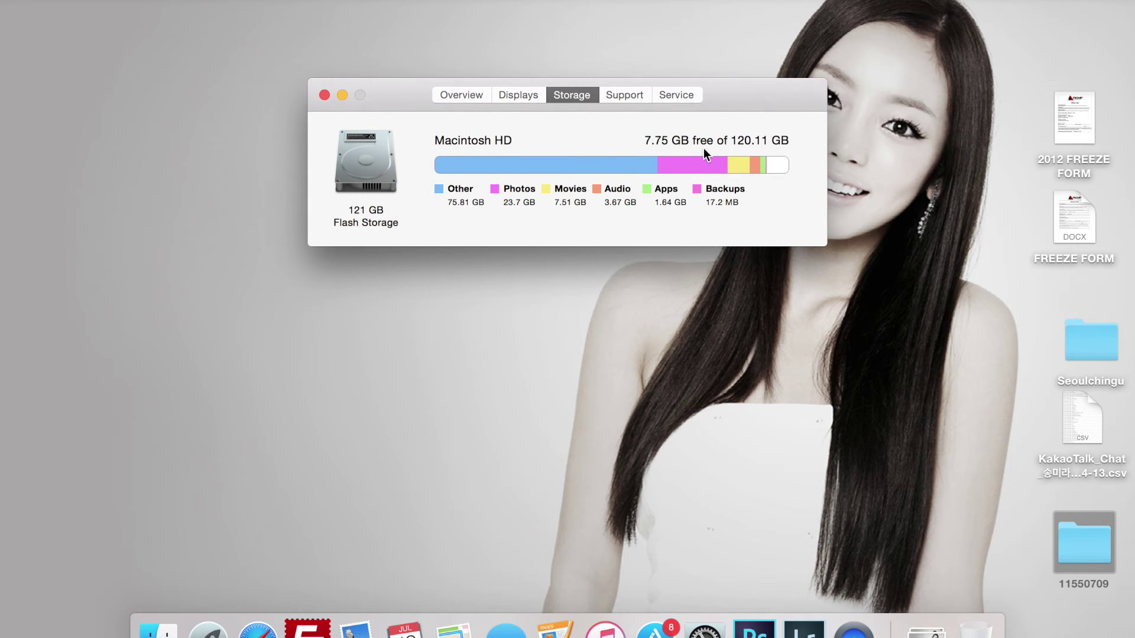
left_click(325, 94)
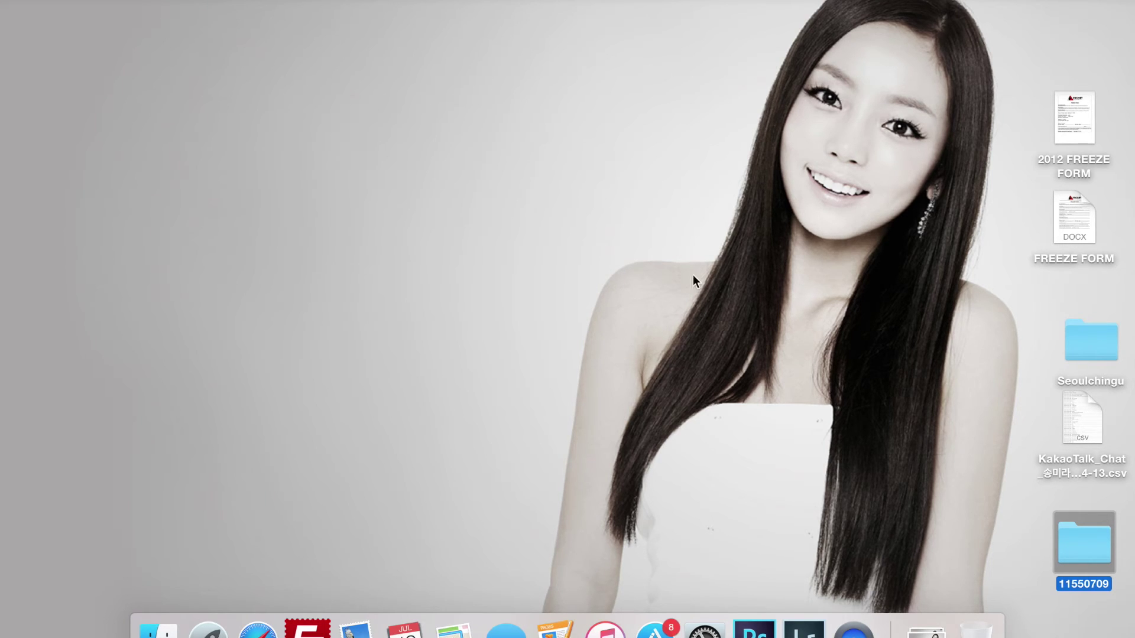
left_click(975, 628)
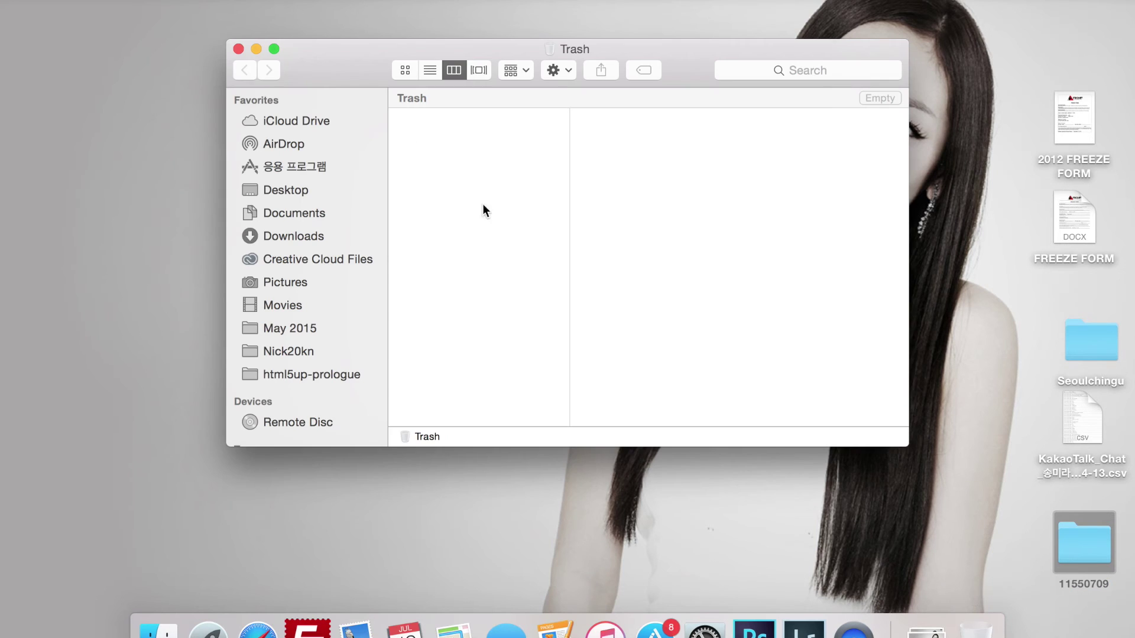
left_click(239, 49)
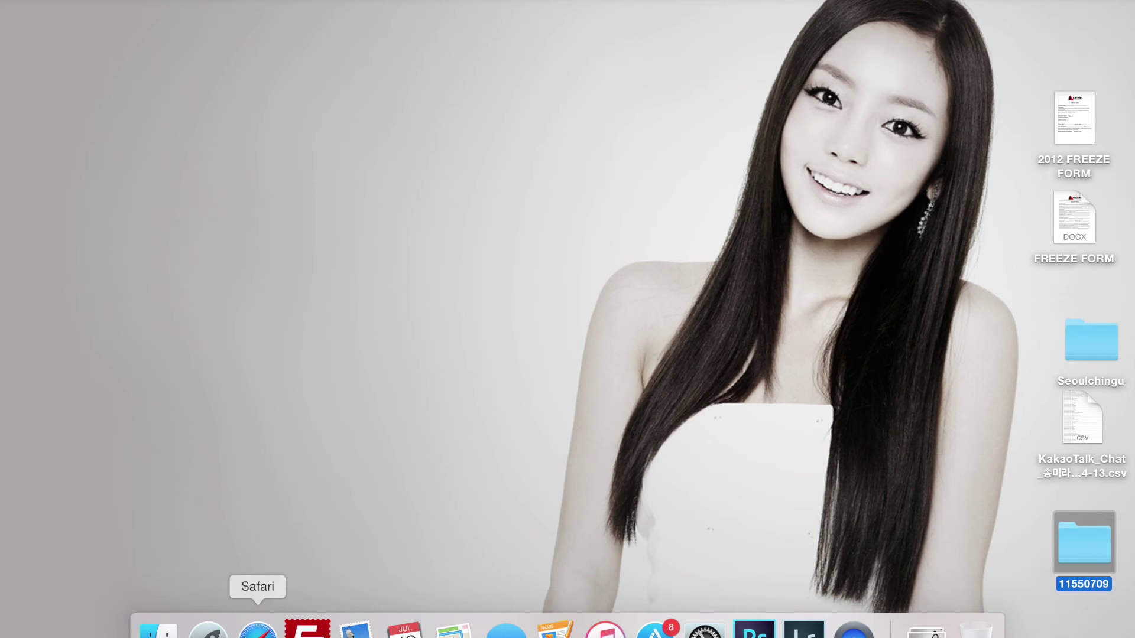
left_click(258, 630)
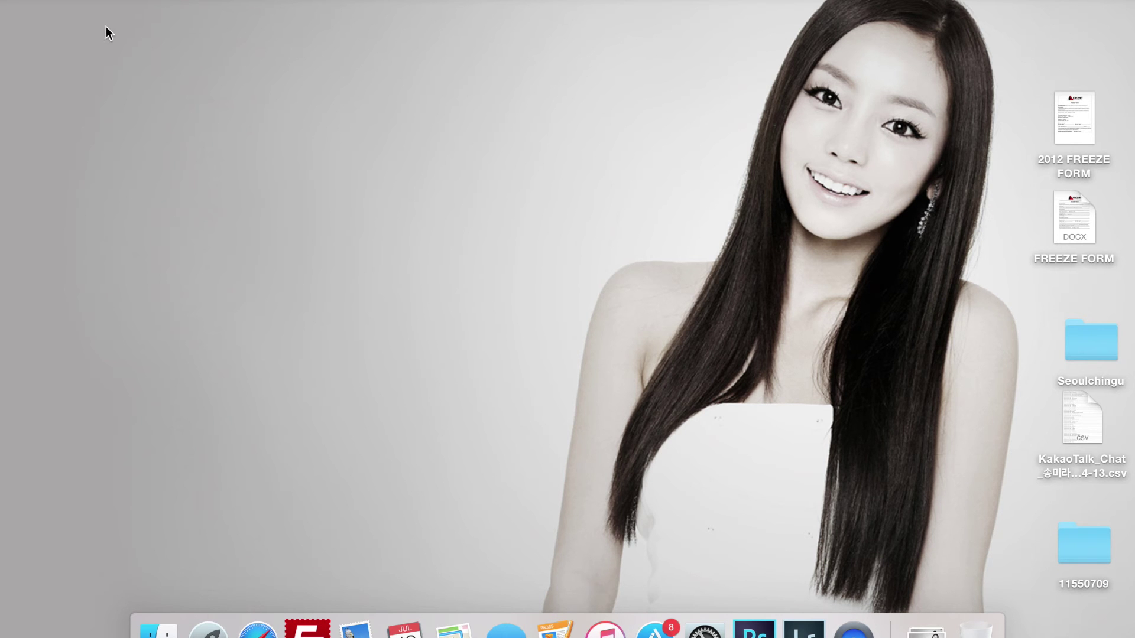
left_click(33, 2)
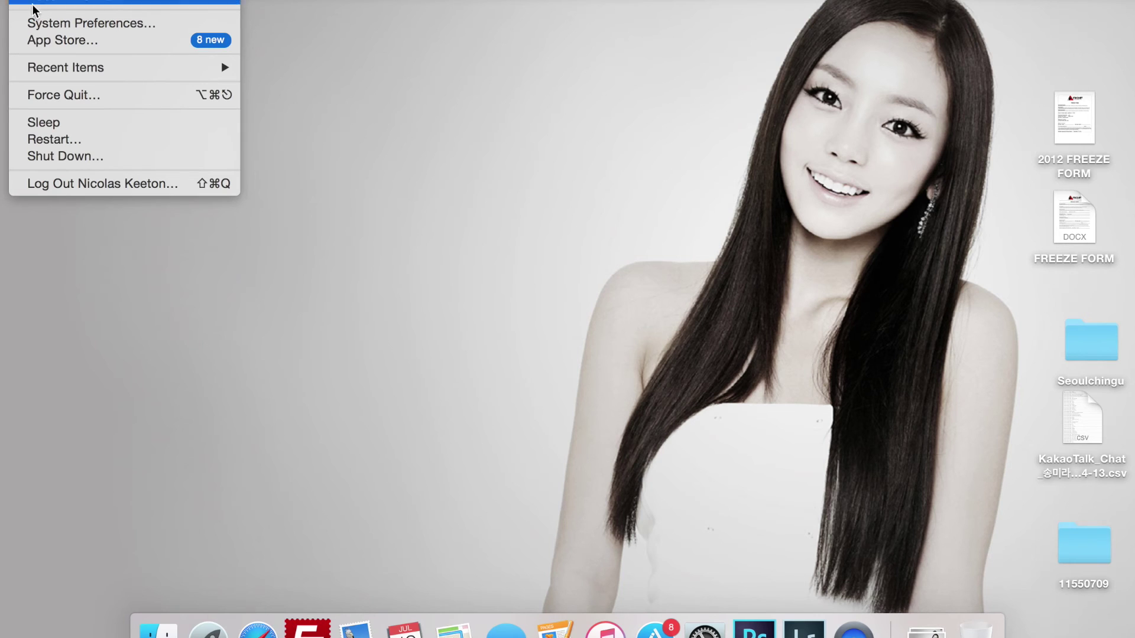
left_click(45, 3)
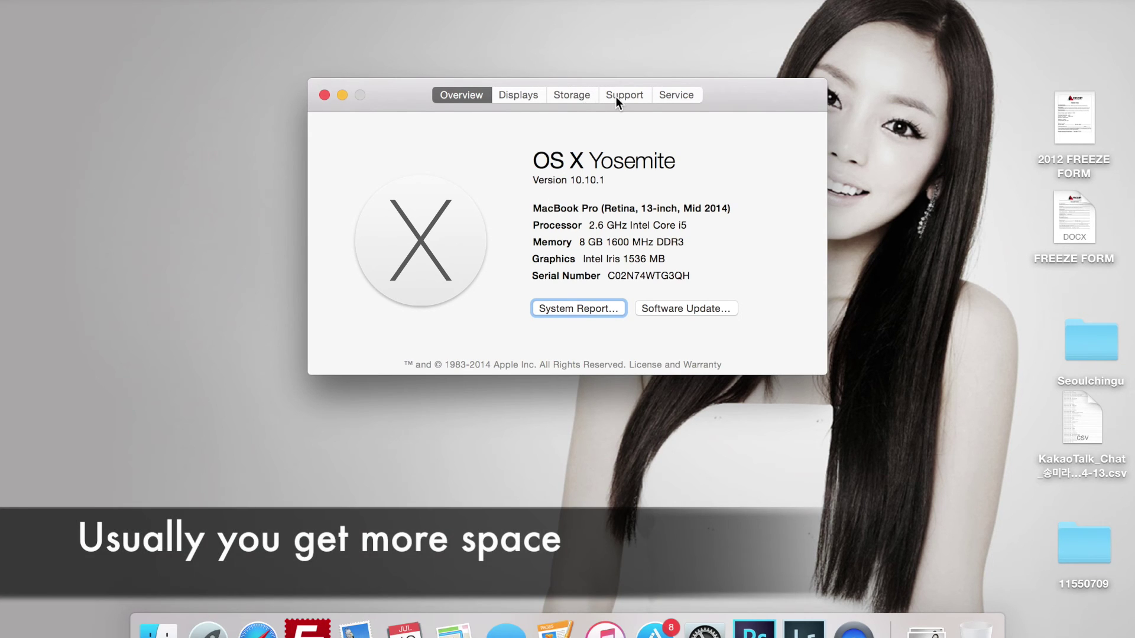
left_click(615, 97)
left_click(587, 100)
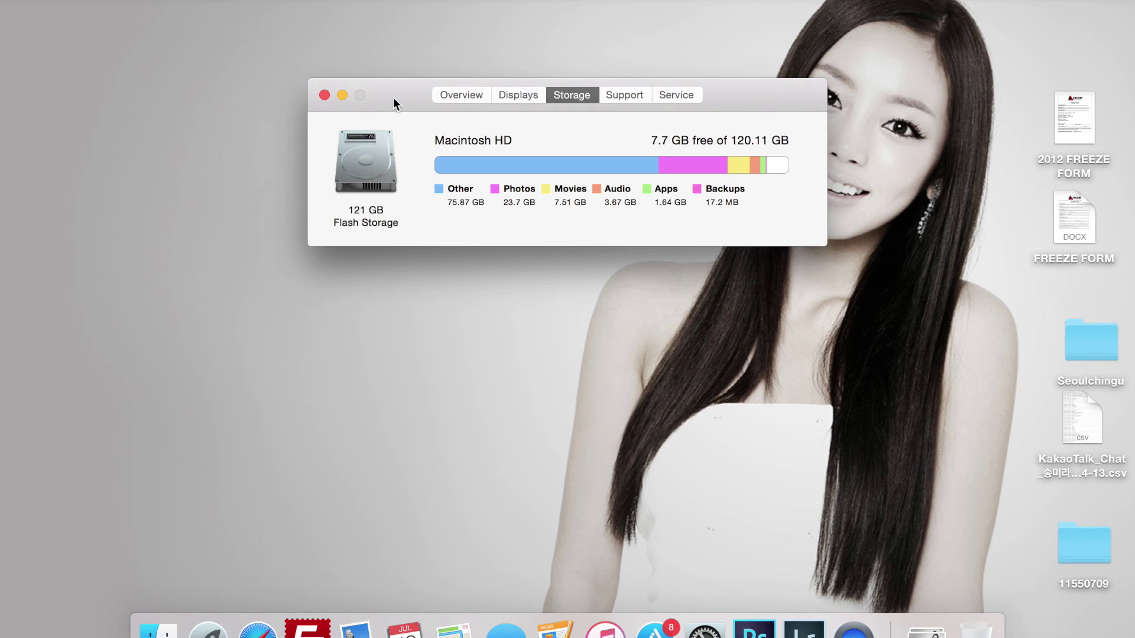
left_click(324, 95)
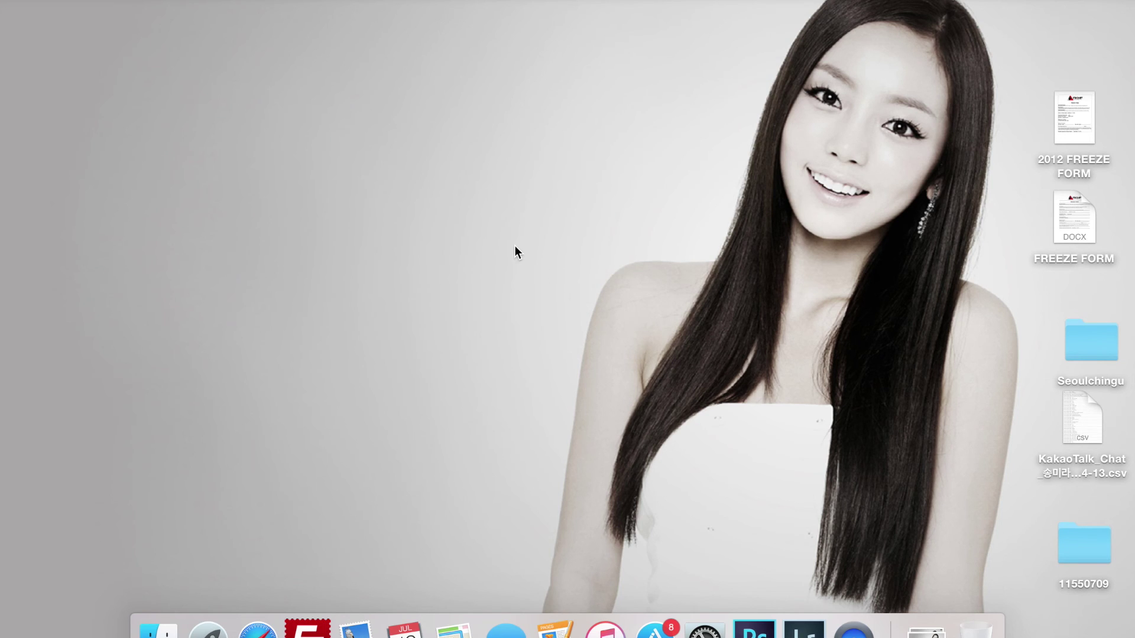